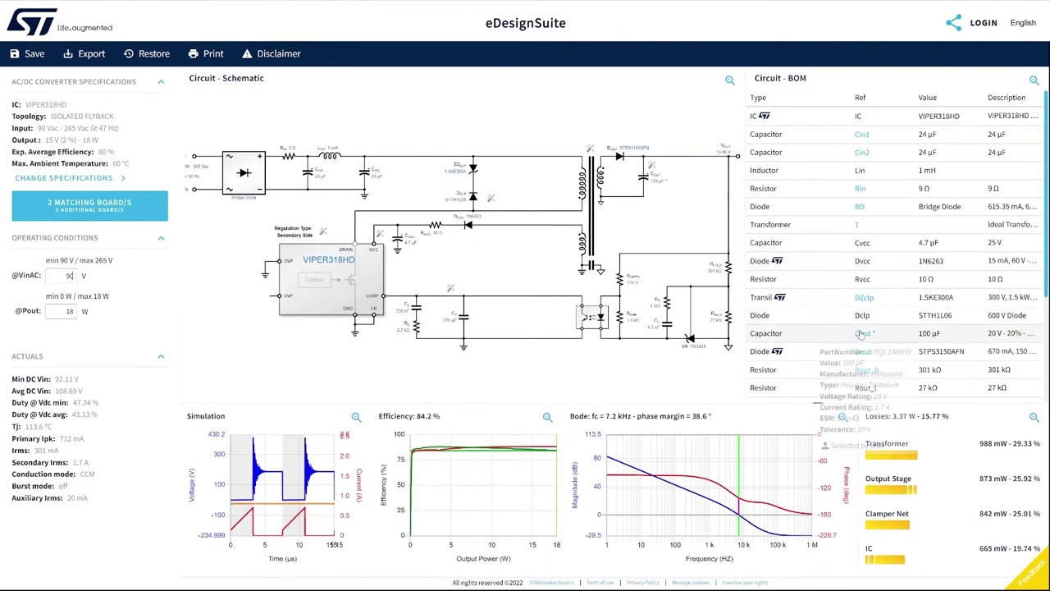
- Open the Design Wizard from the Cout BOM row and list the alternative output capacitors
click(861, 334)
click(466, 208)
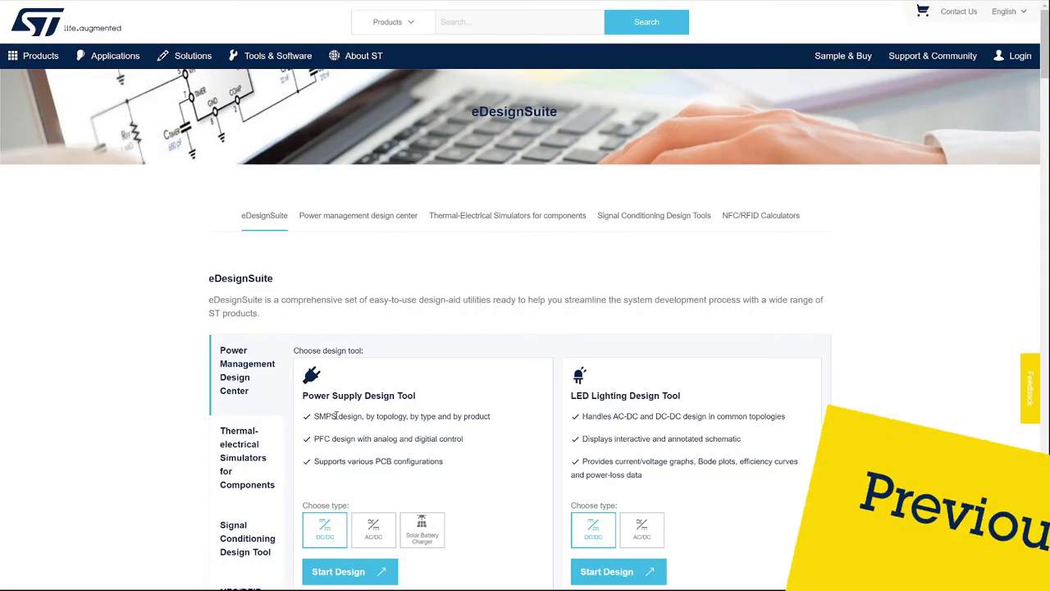
- Start an AC/DC design with a 15 V output voltage and 1.2 A output current
scroll(335, 416, down, 3)
click(373, 332)
click(363, 378)
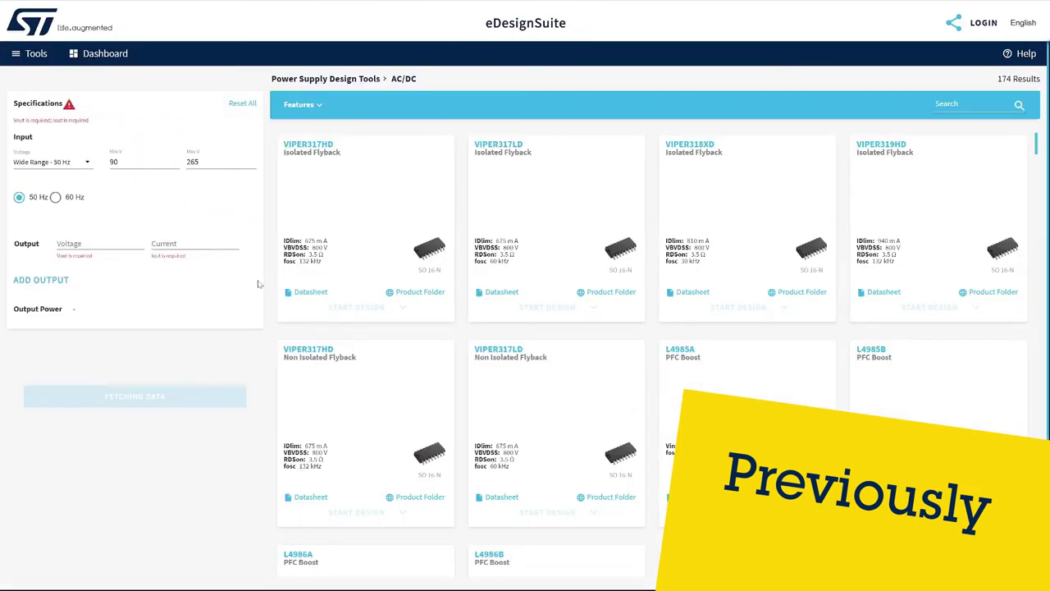
click(82, 241)
text(15)
click(177, 242)
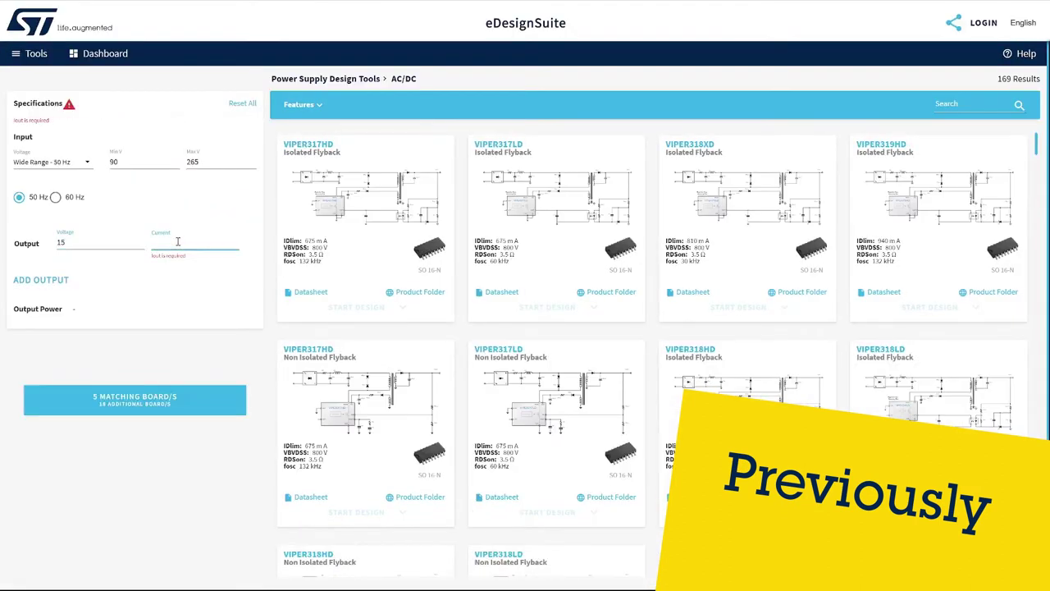
text(1.2)
- Search parts for 'vip' and start a VIPER318HD isolated flyback design
click(964, 104)
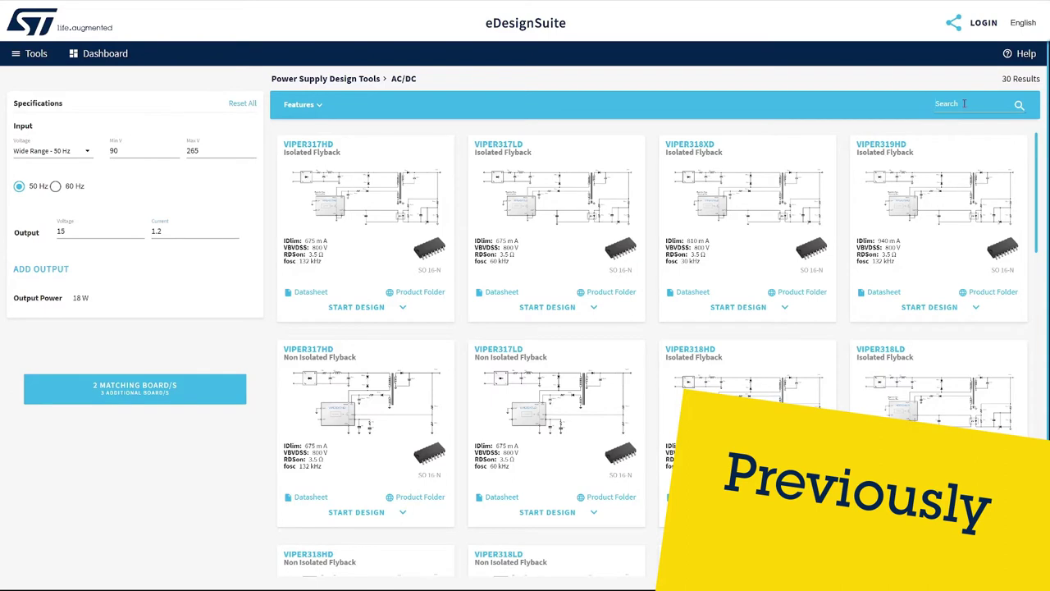
text(vip)
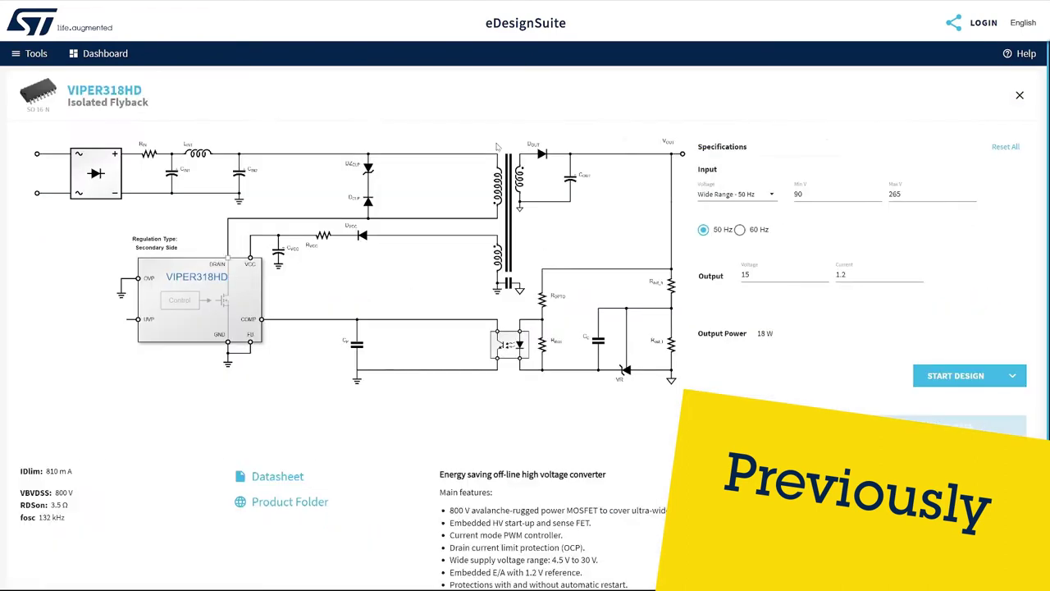
click(956, 376)
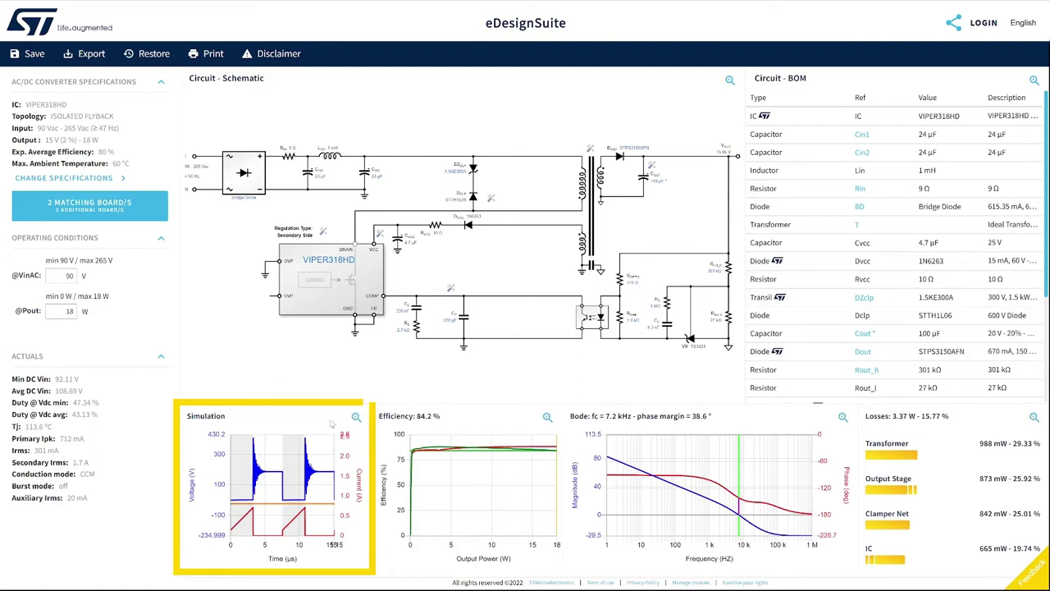
click(356, 418)
mouse_move(793, 289)
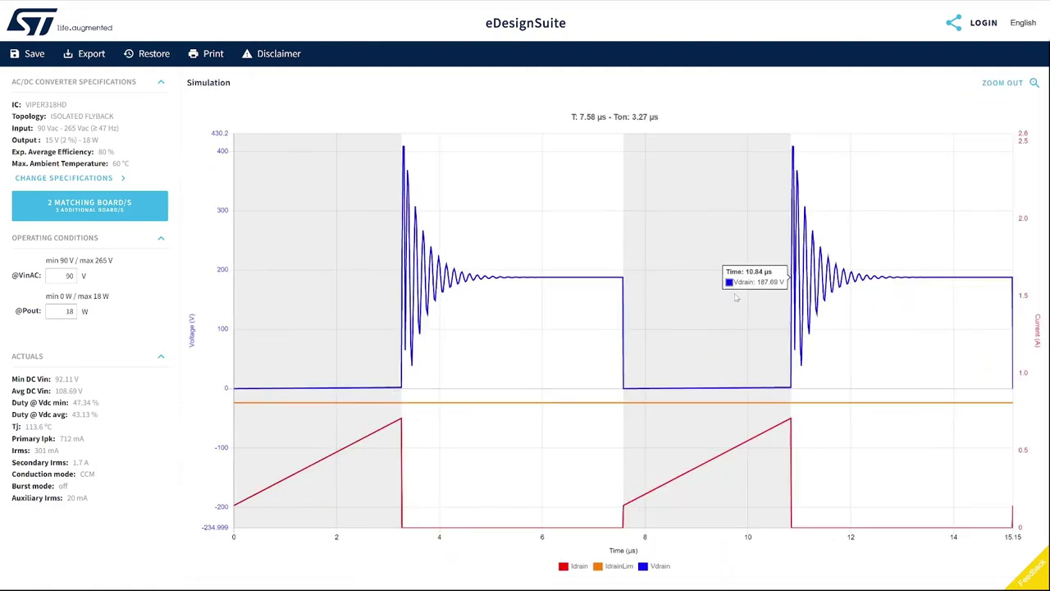
click(1032, 85)
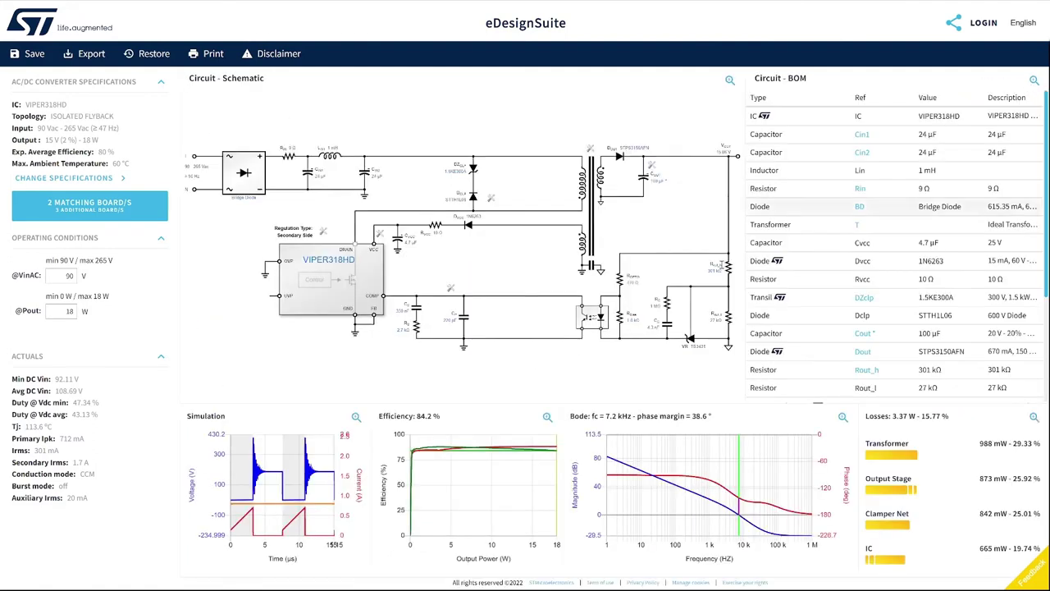
click(548, 417)
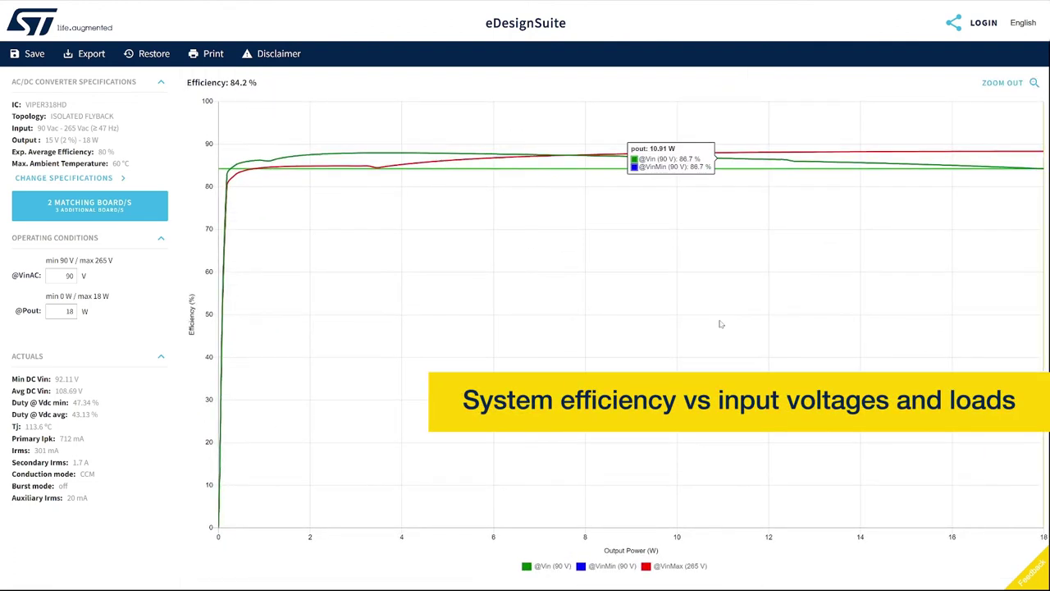
click(1032, 84)
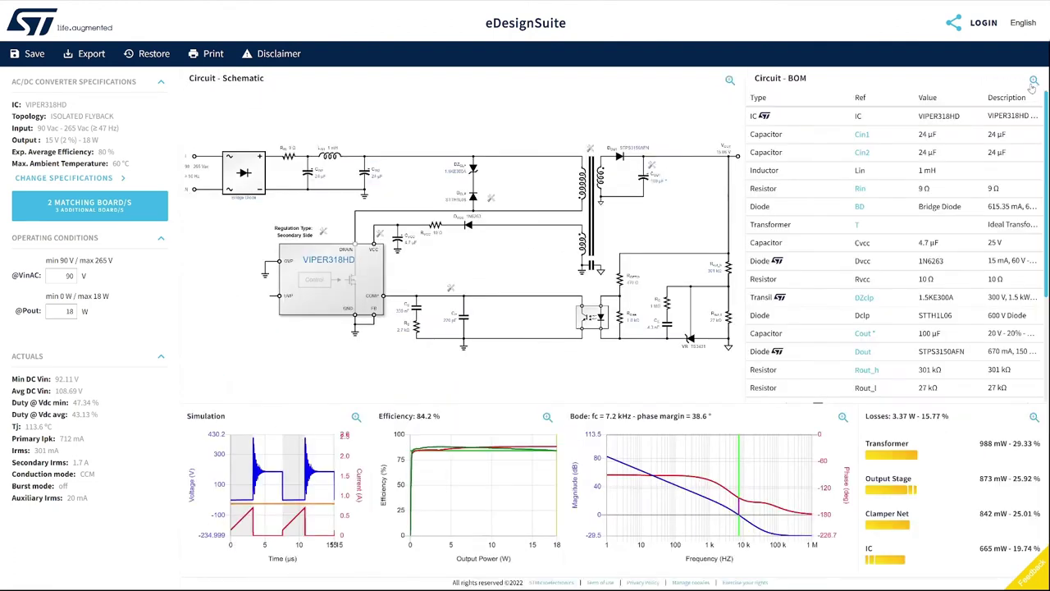
click(843, 418)
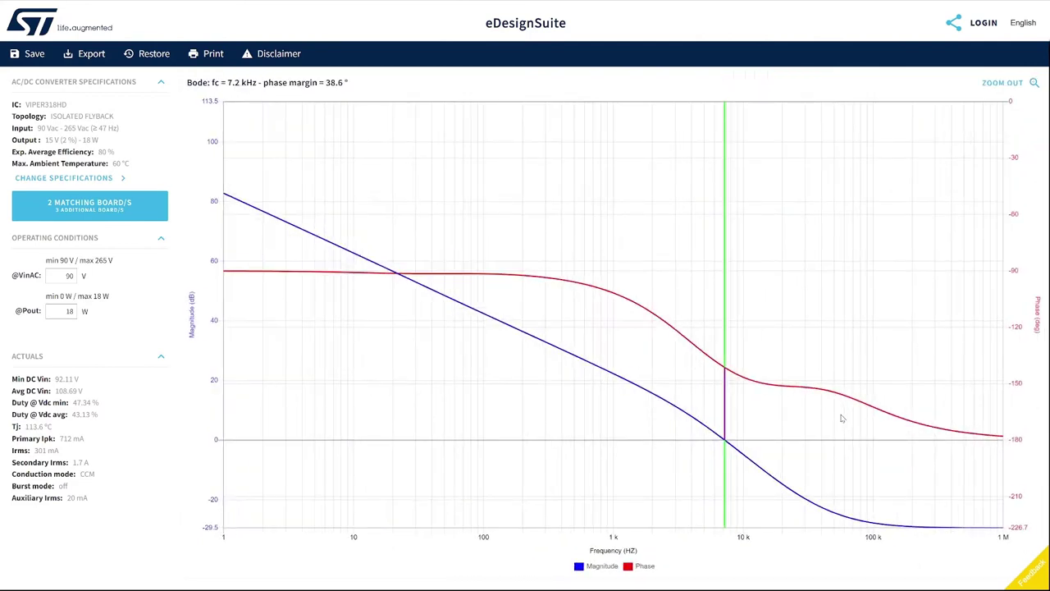
click(1031, 85)
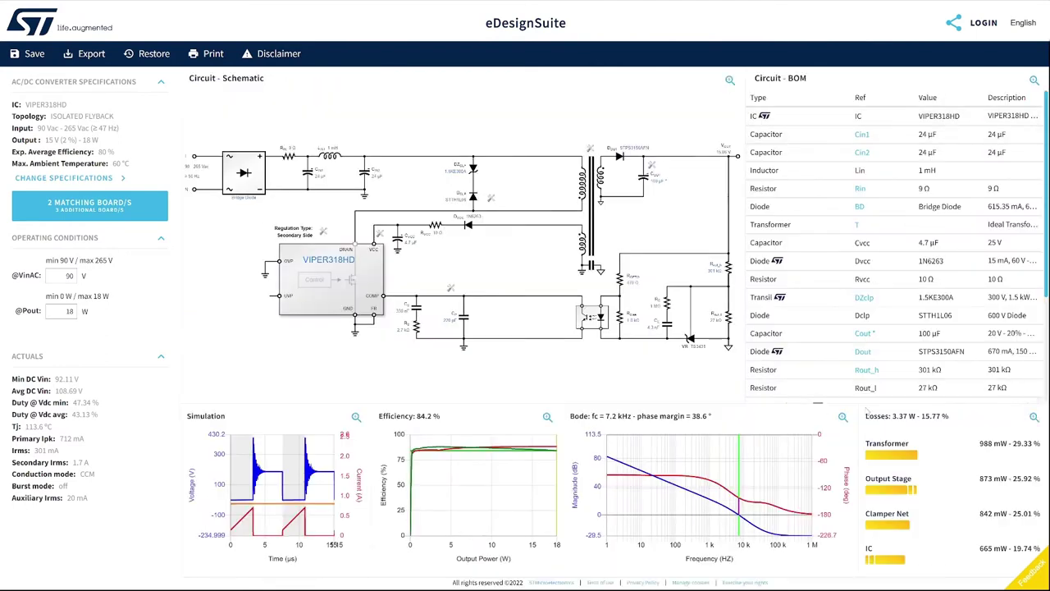
click(1033, 418)
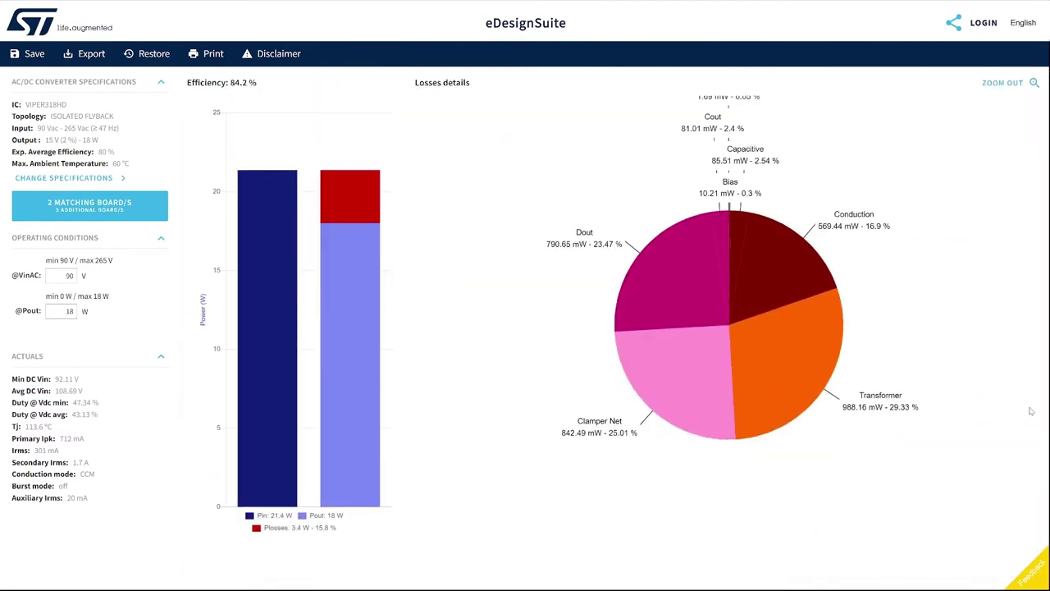
click(996, 88)
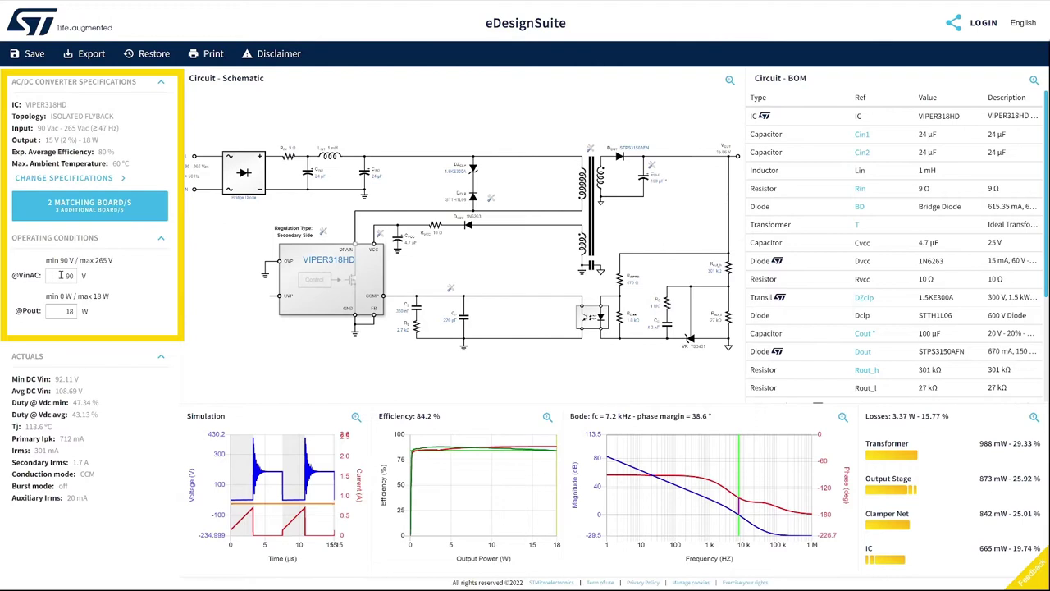
drag(60, 275, 82, 277)
text(260)
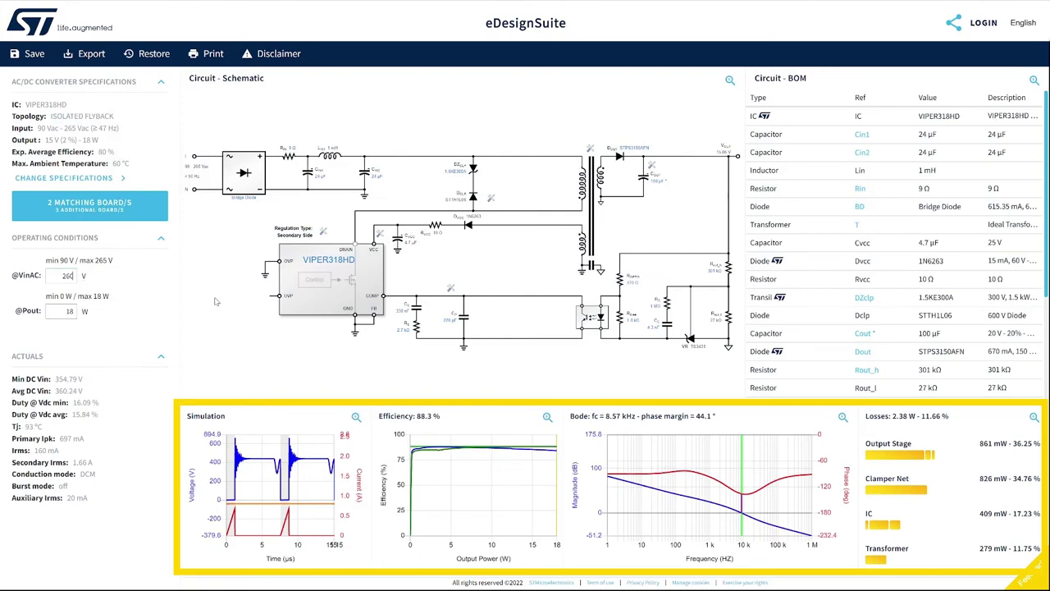
double_click(68, 278)
text(90)
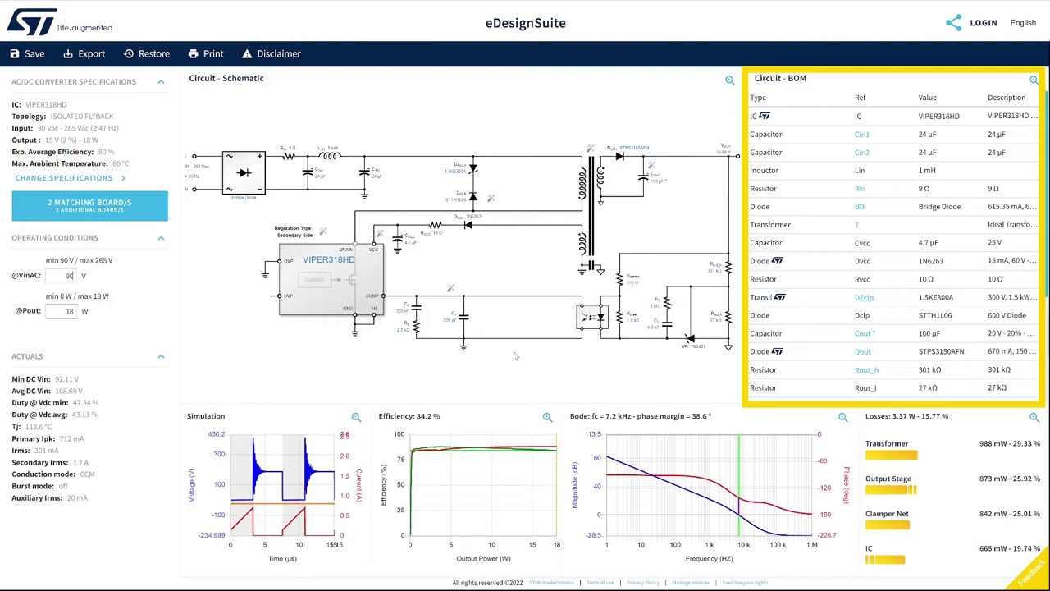
click(820, 333)
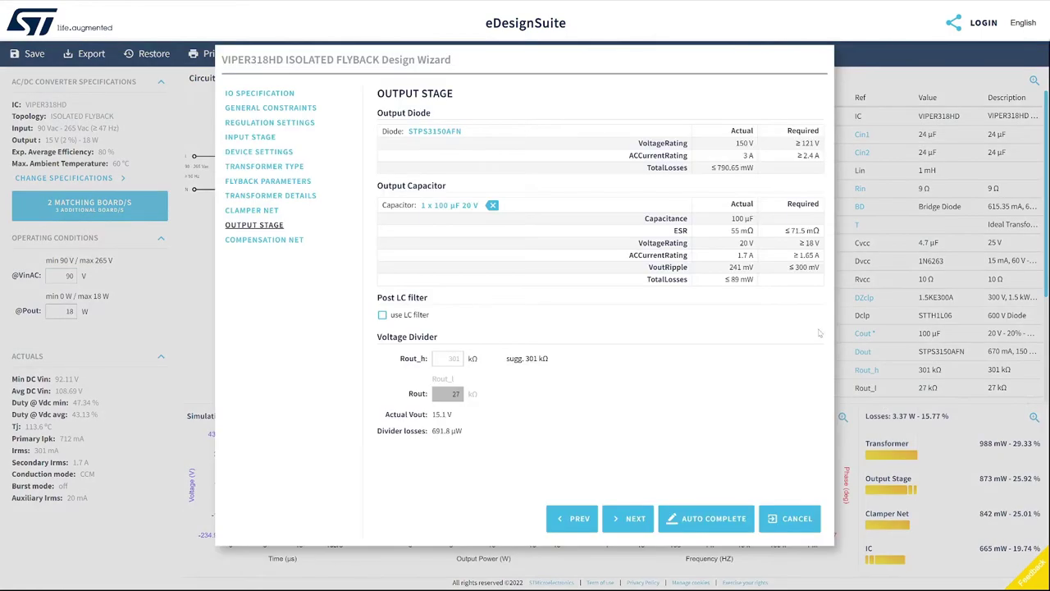
click(468, 206)
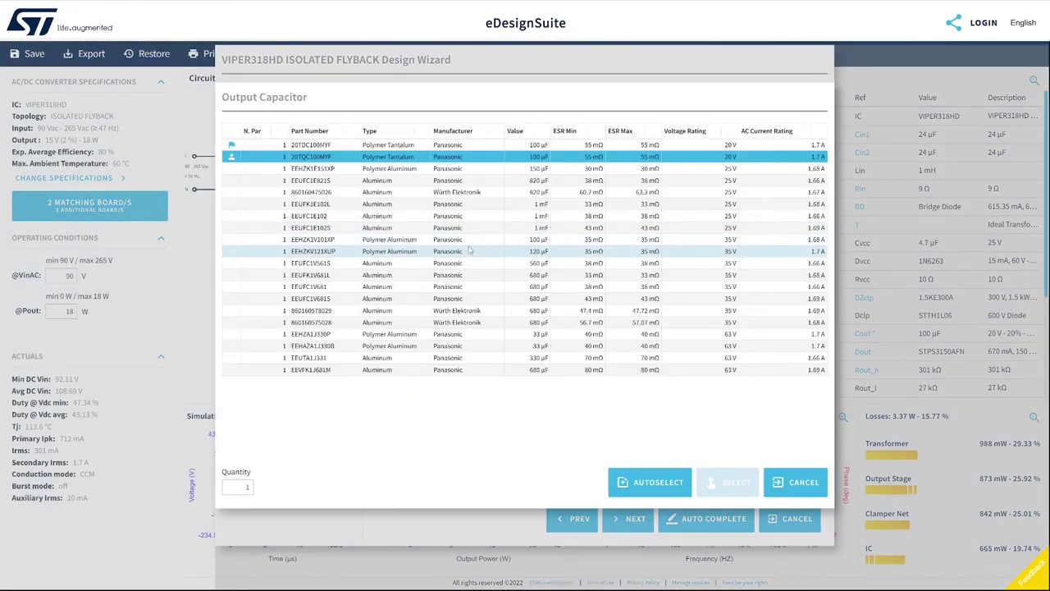
click(311, 191)
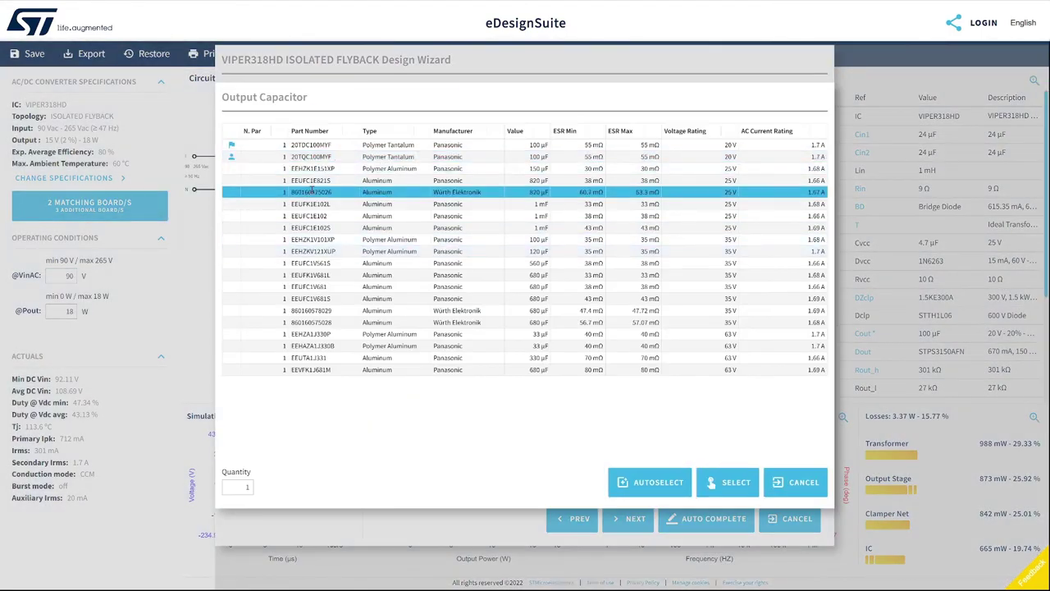
click(727, 482)
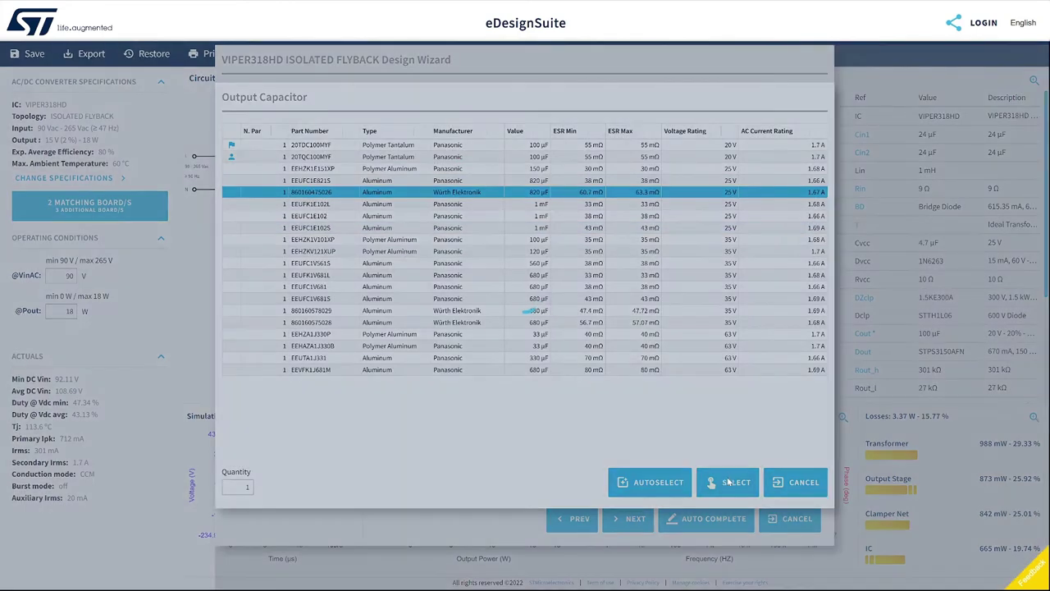
click(704, 518)
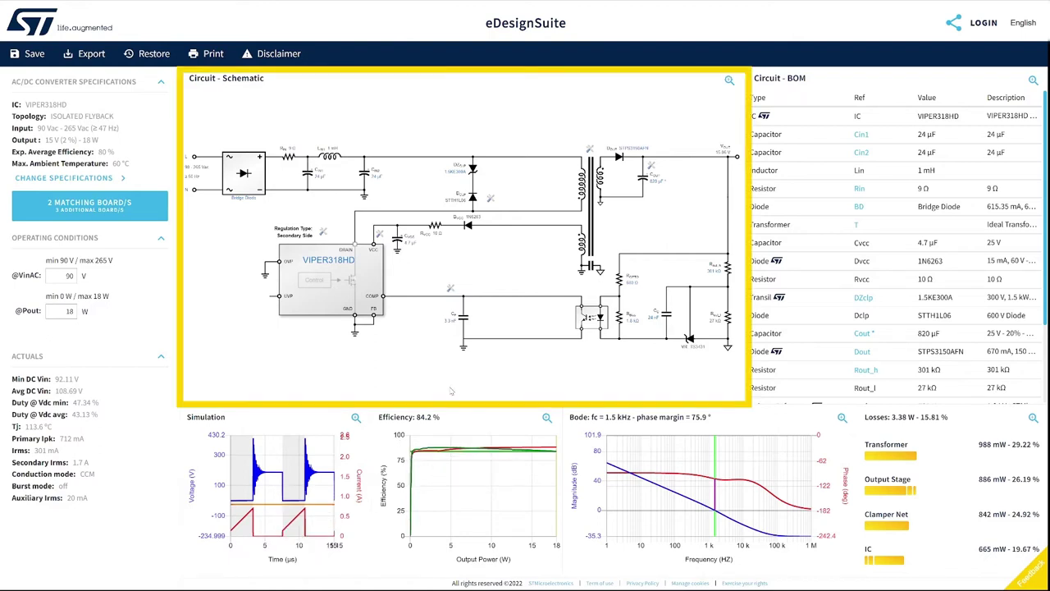
- Set the input stage to a half-bridge rectifier with 0.7 V diode drop and auto-complete it
click(246, 197)
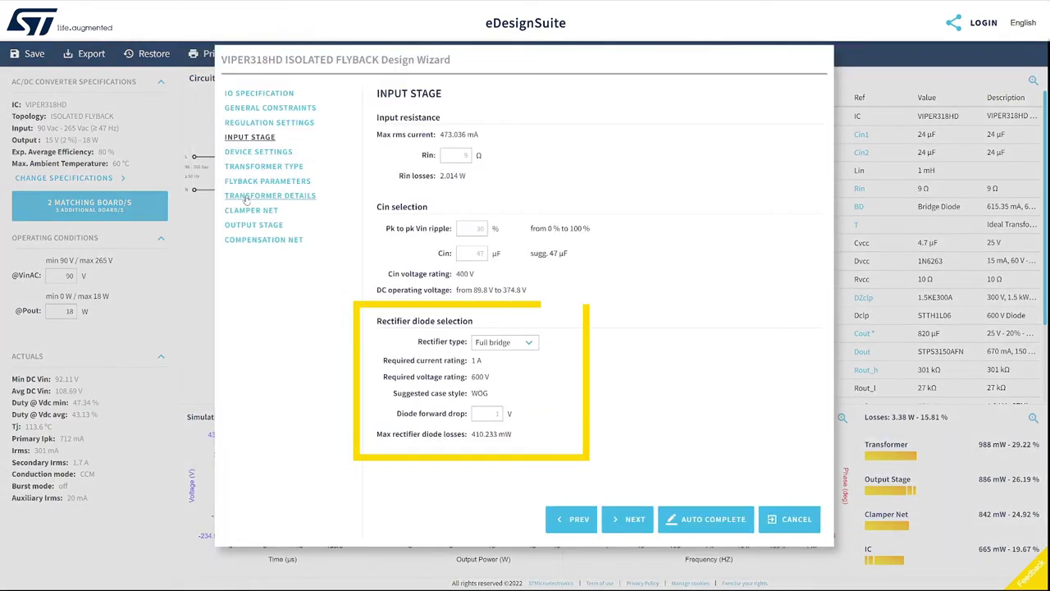
click(524, 348)
click(511, 355)
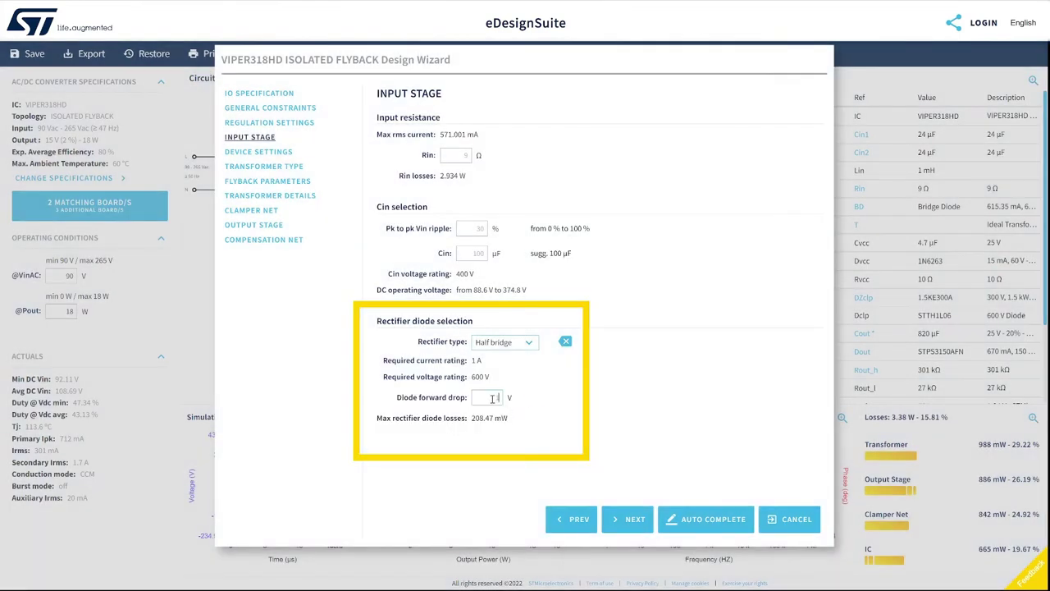
text(0.7)
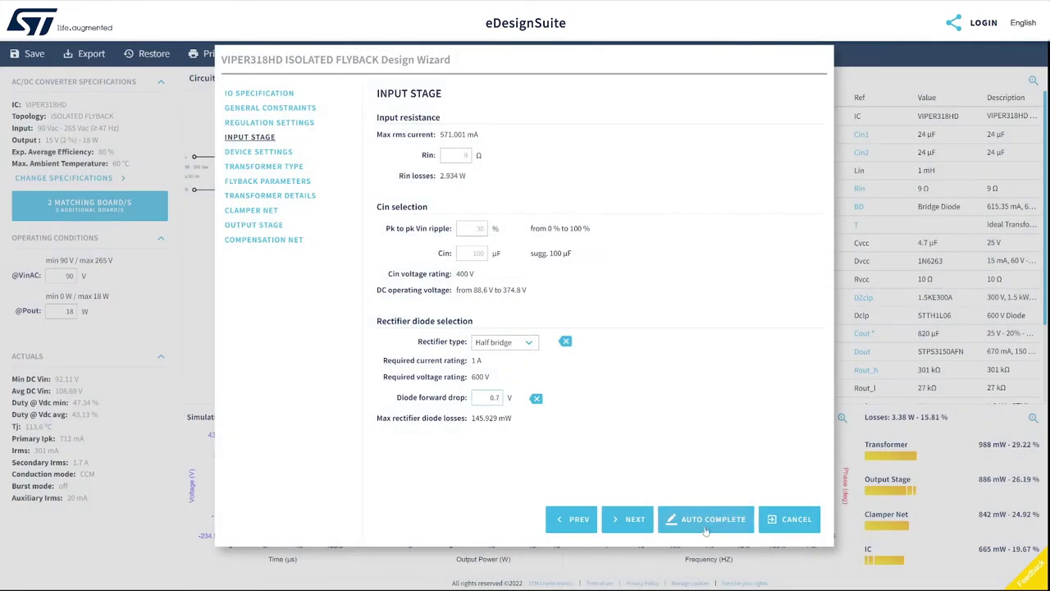
click(705, 529)
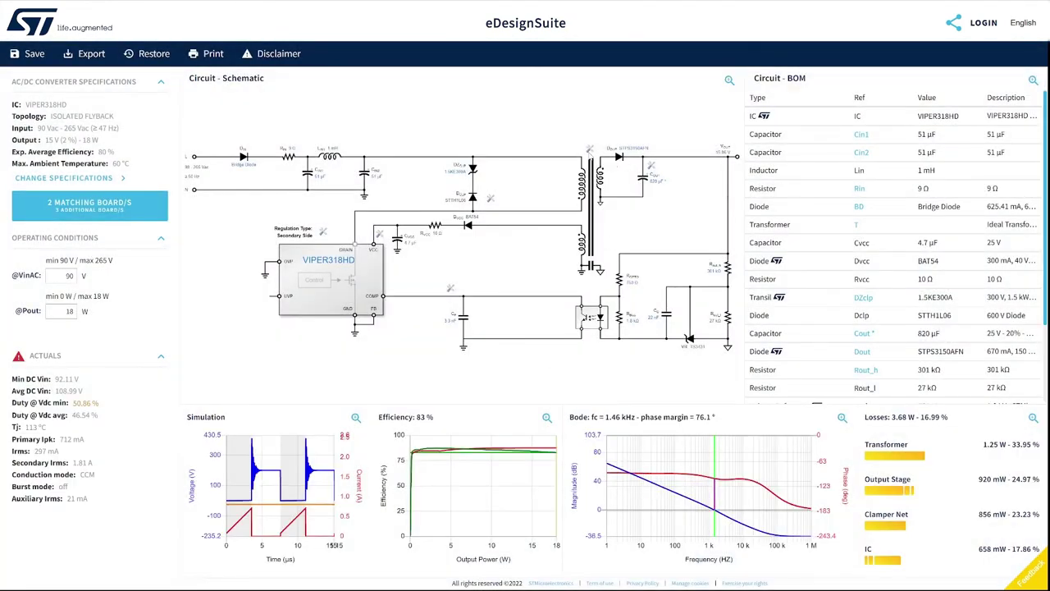
click(588, 150)
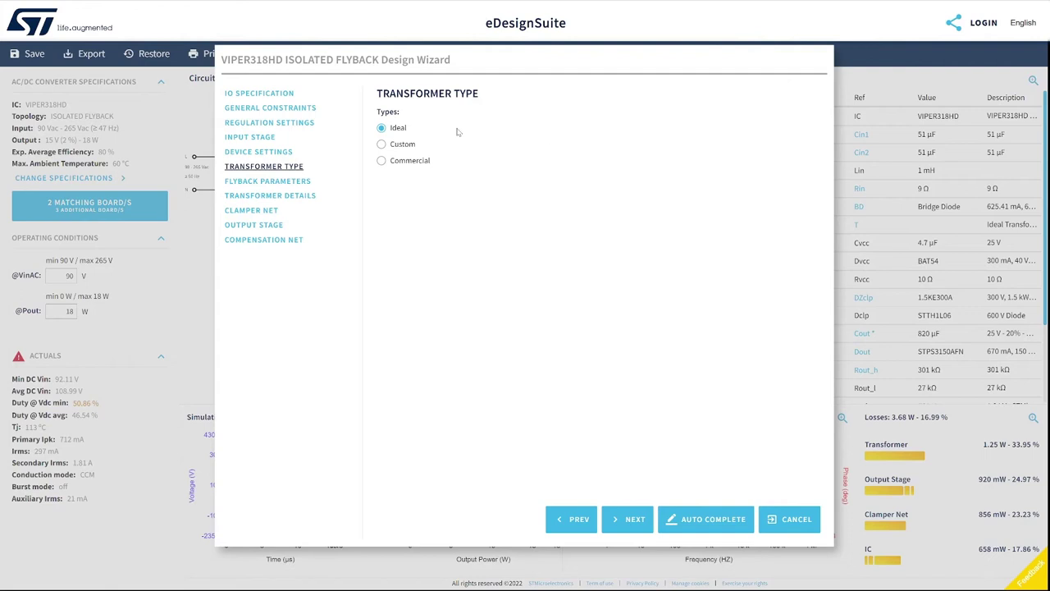
click(382, 144)
click(303, 197)
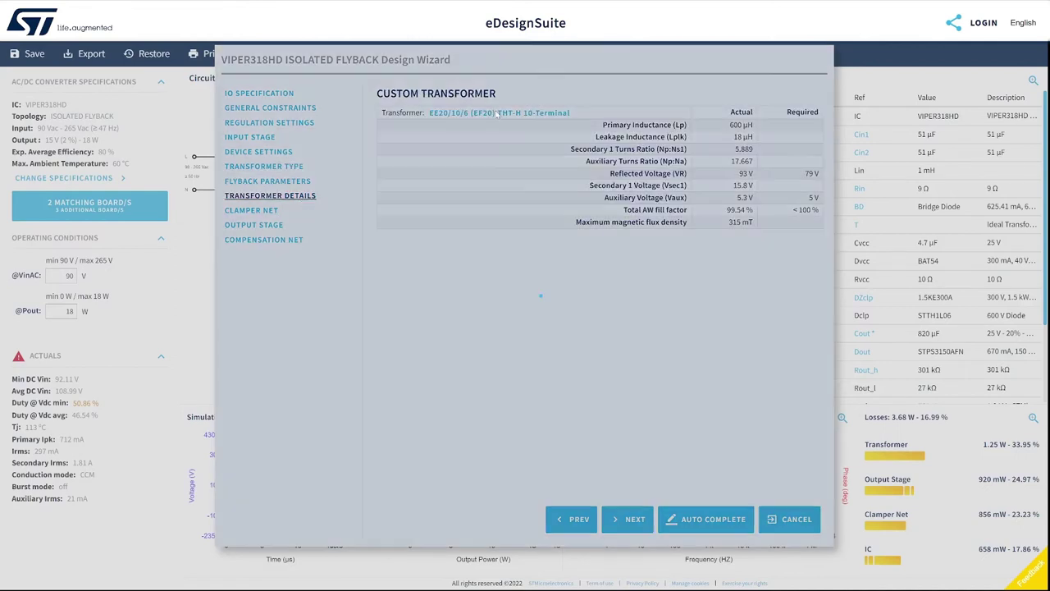
click(497, 113)
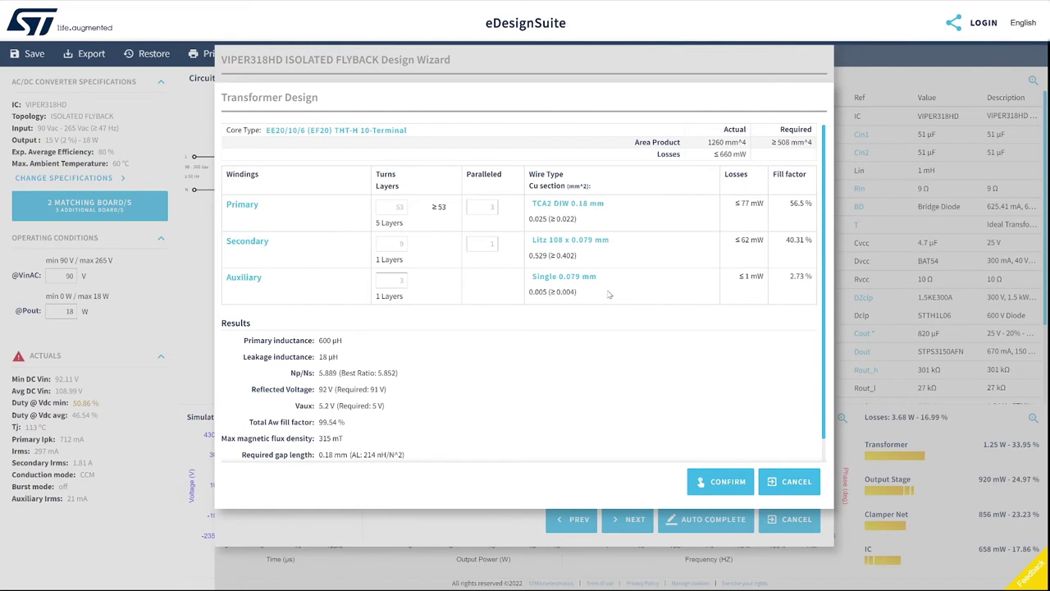
click(383, 132)
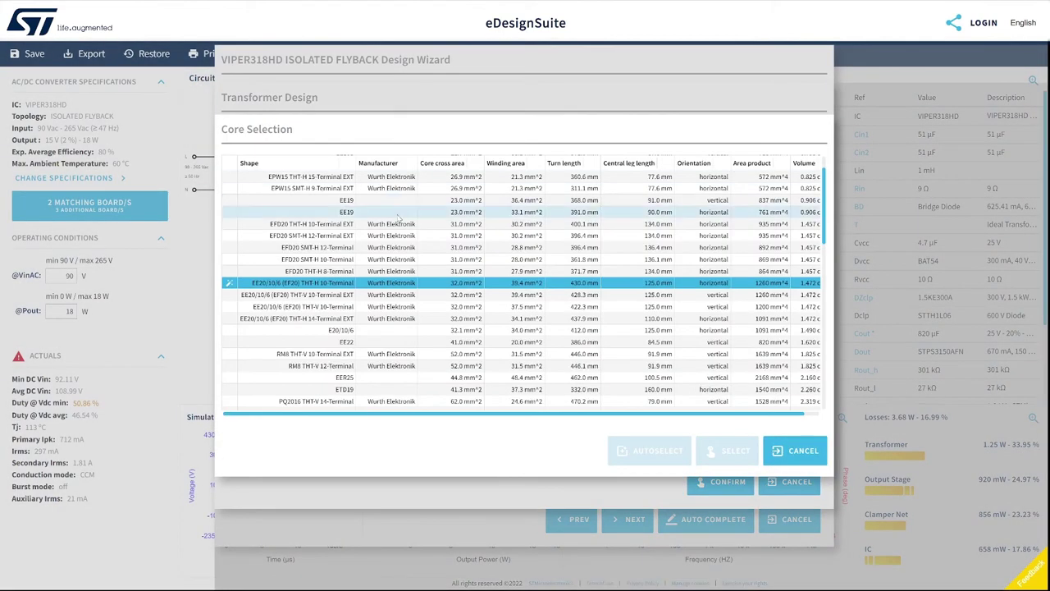
scroll(398, 215, down, 5)
scroll(398, 215, up, 5)
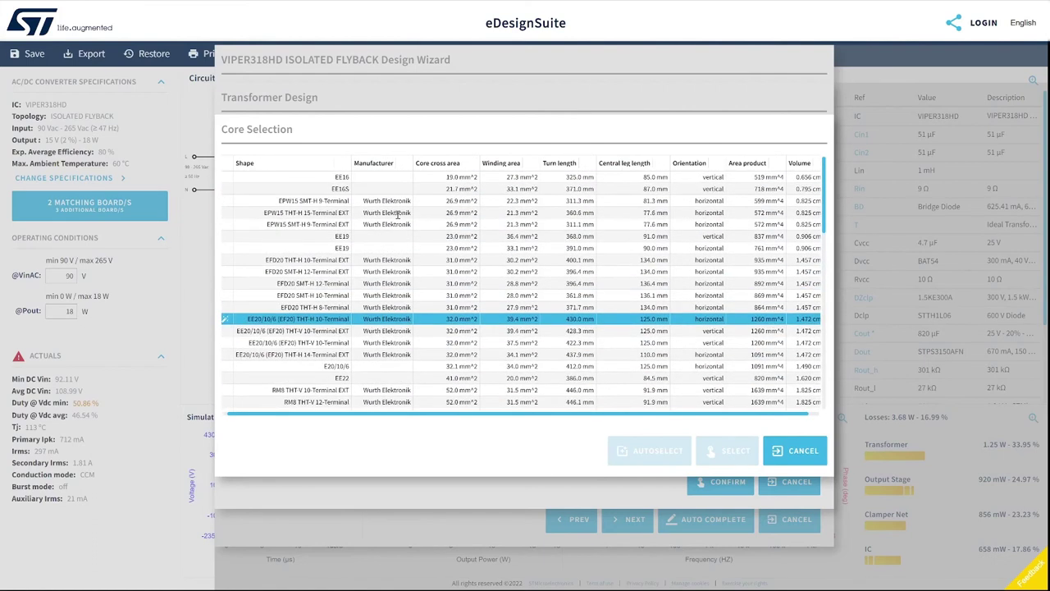
click(802, 454)
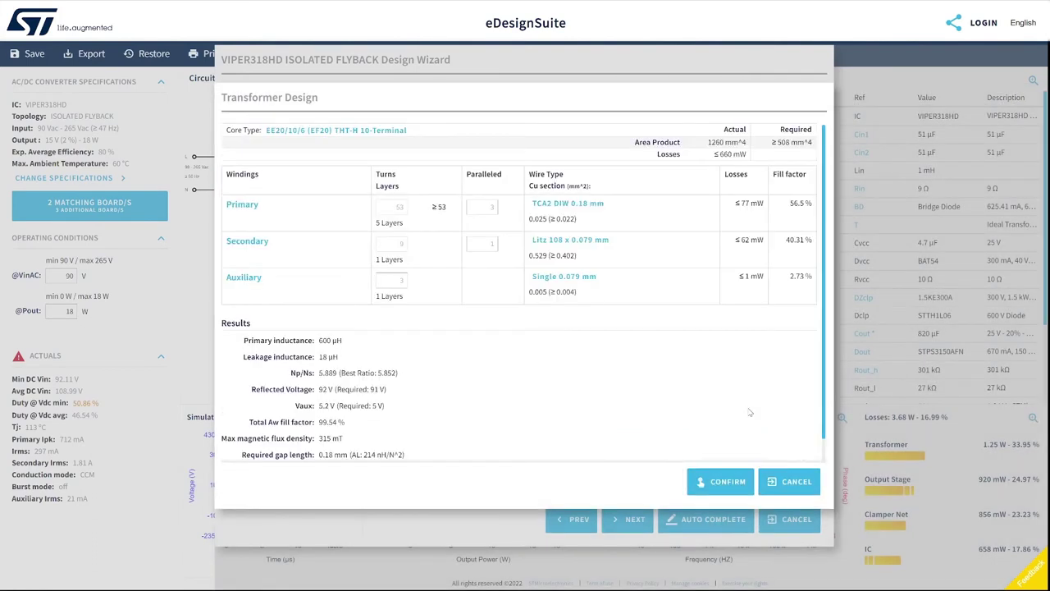
click(792, 481)
click(792, 520)
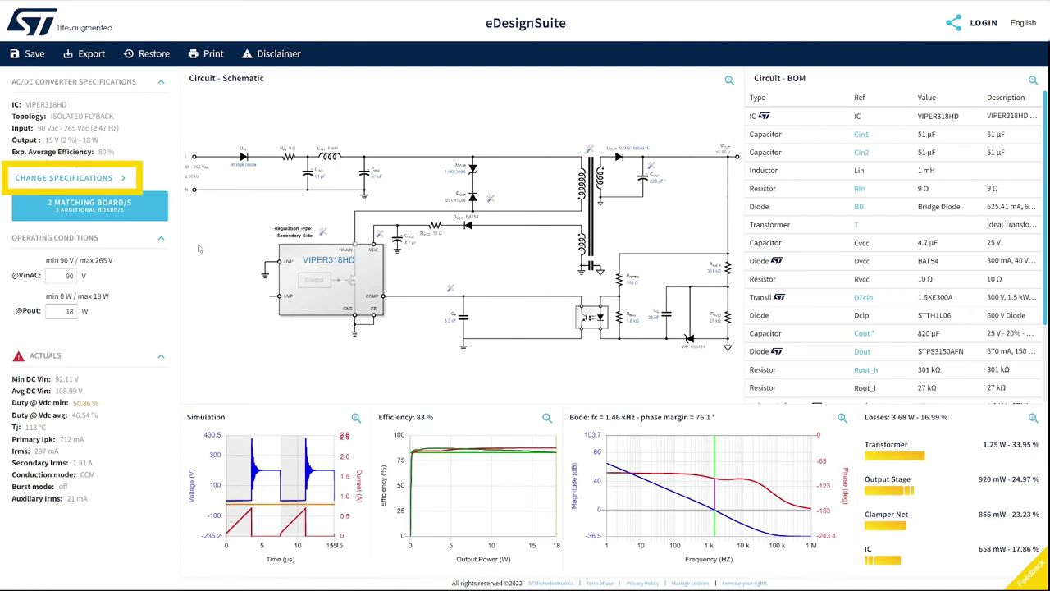
- Reopen the specifications and review general constraints, regulation, input stage, device and transformer type
click(90, 181)
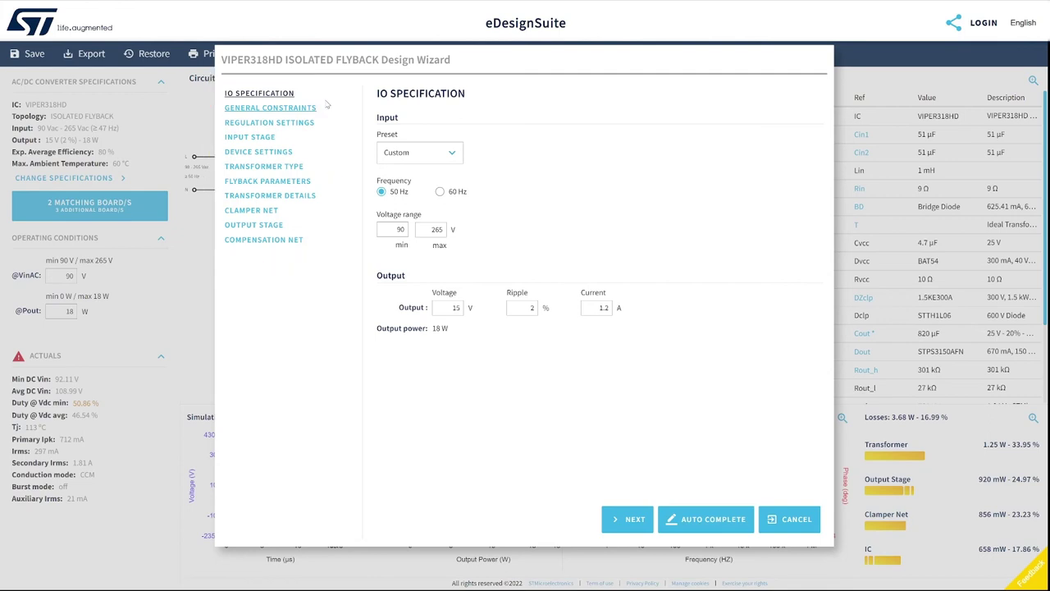
click(278, 108)
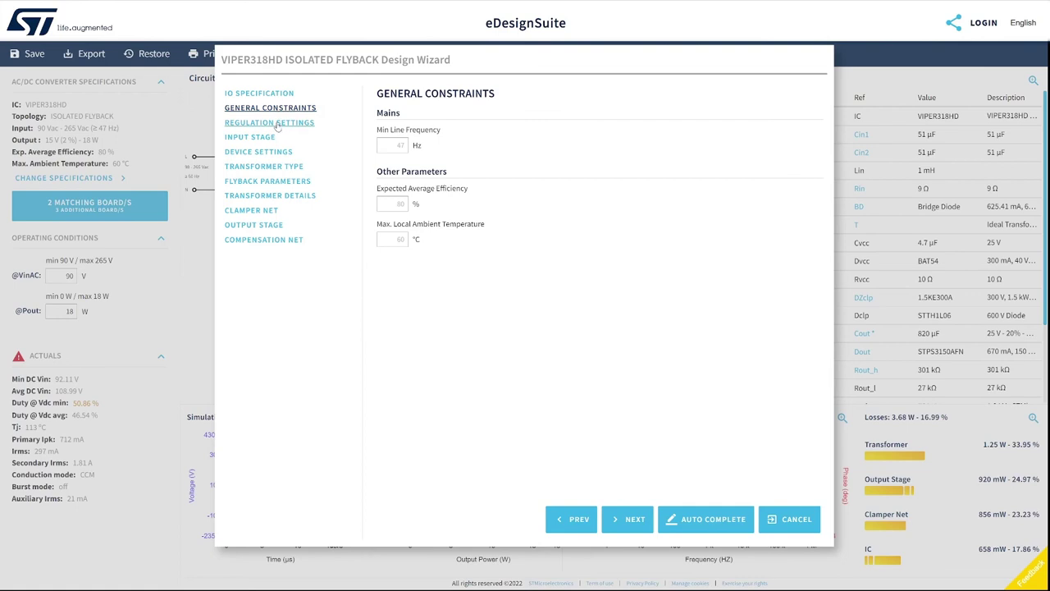
click(283, 123)
click(265, 140)
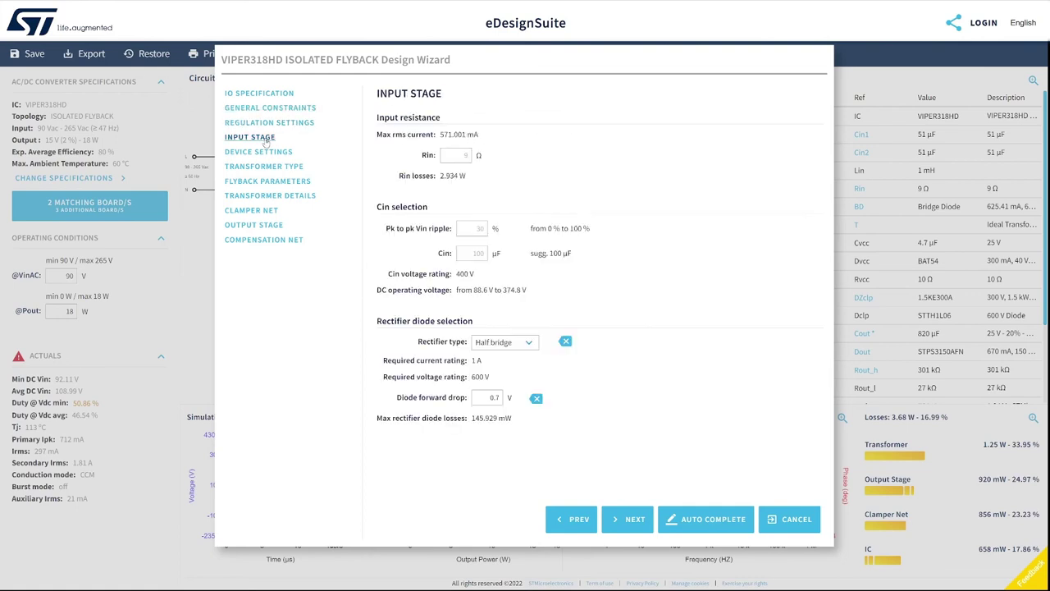
click(264, 152)
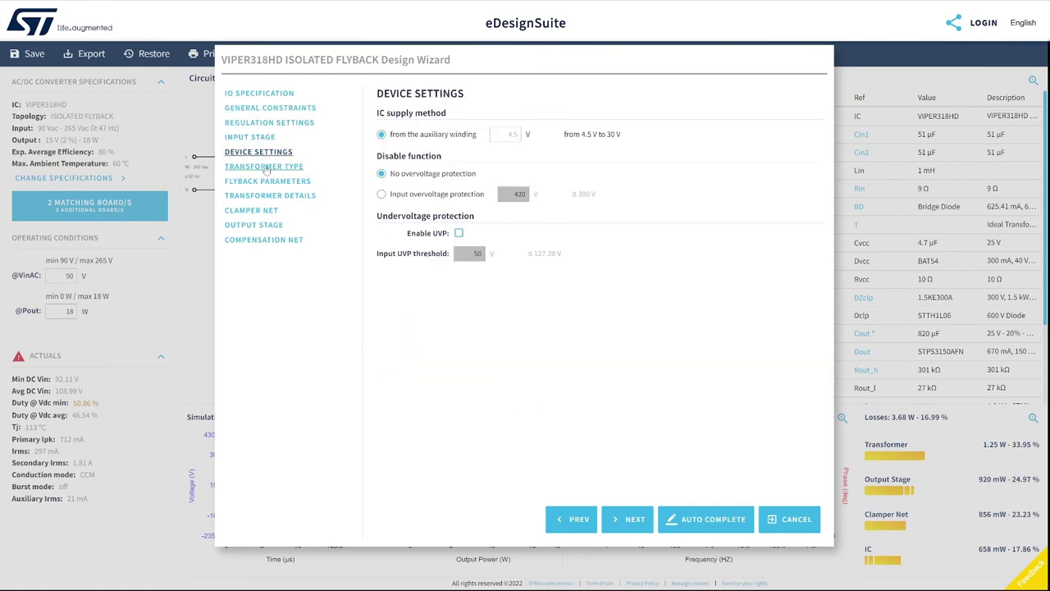
click(265, 168)
- Review flyback parameters, transformer details, clamper, output stage and compensation net, then finalize
click(267, 182)
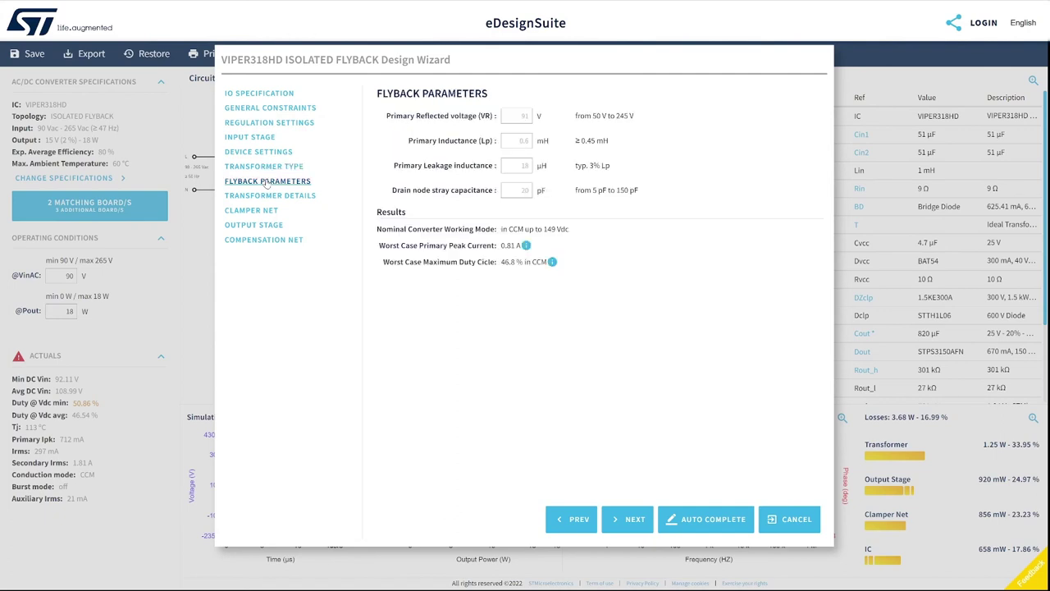
click(265, 196)
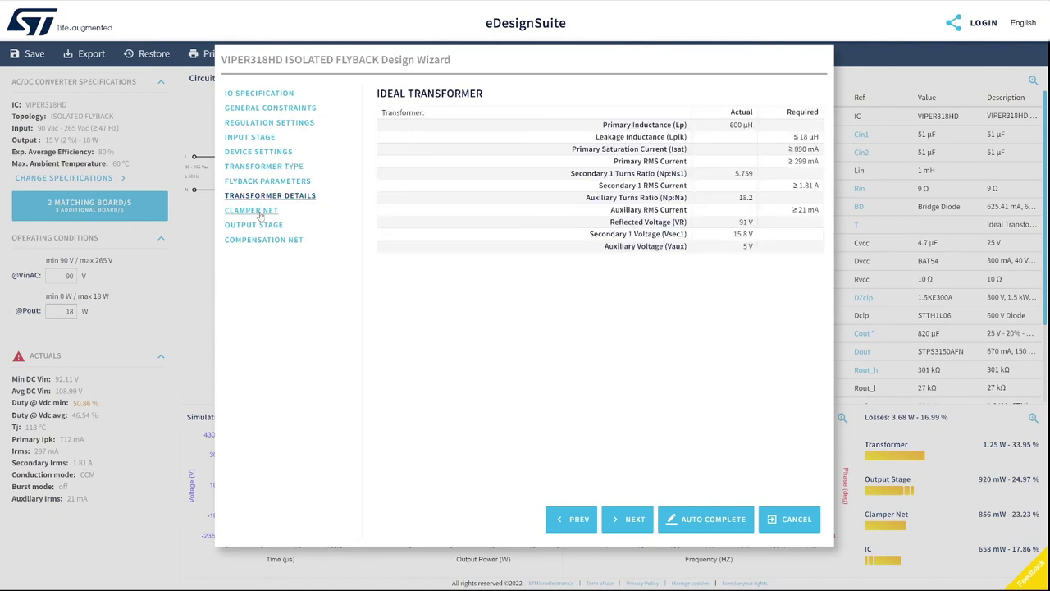
click(260, 212)
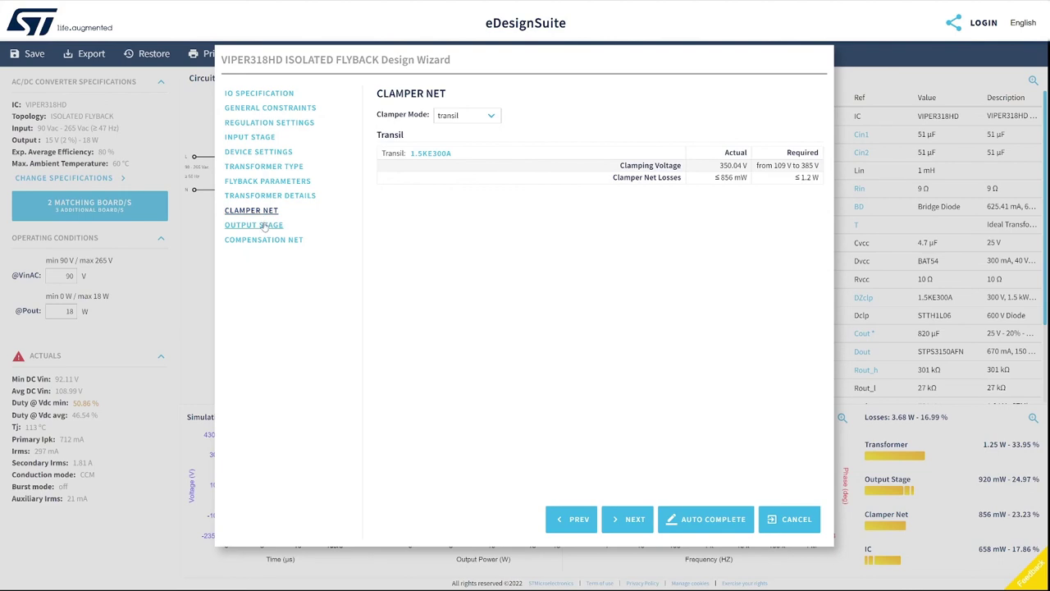
click(261, 226)
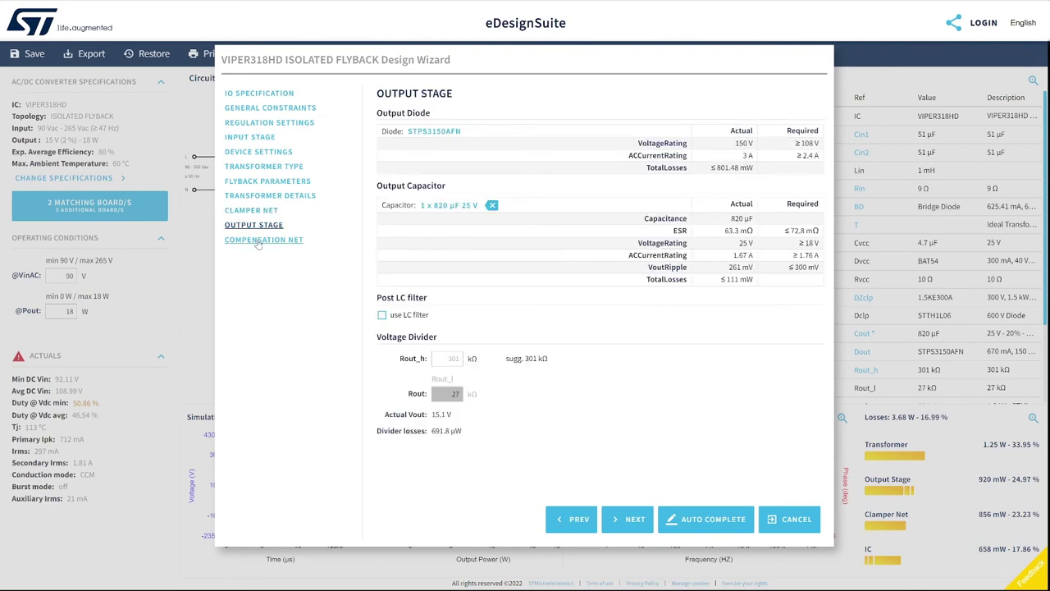
click(258, 242)
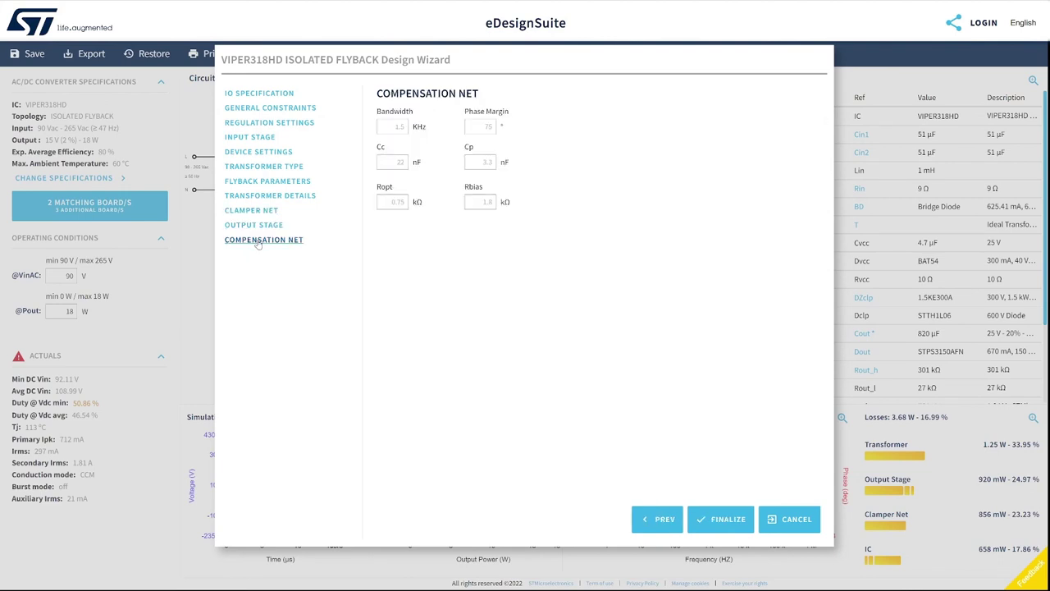
click(722, 521)
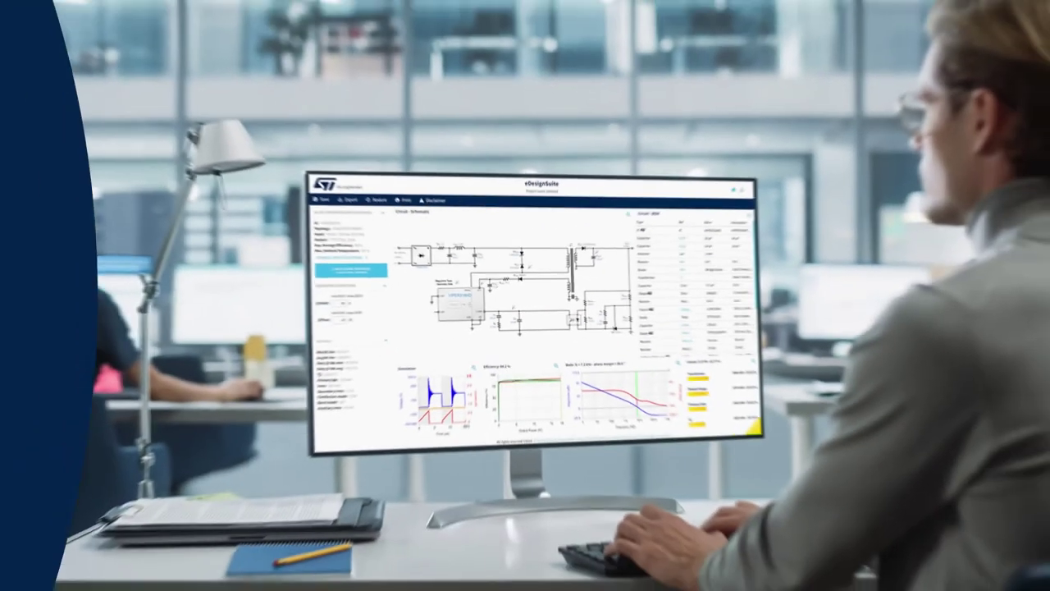